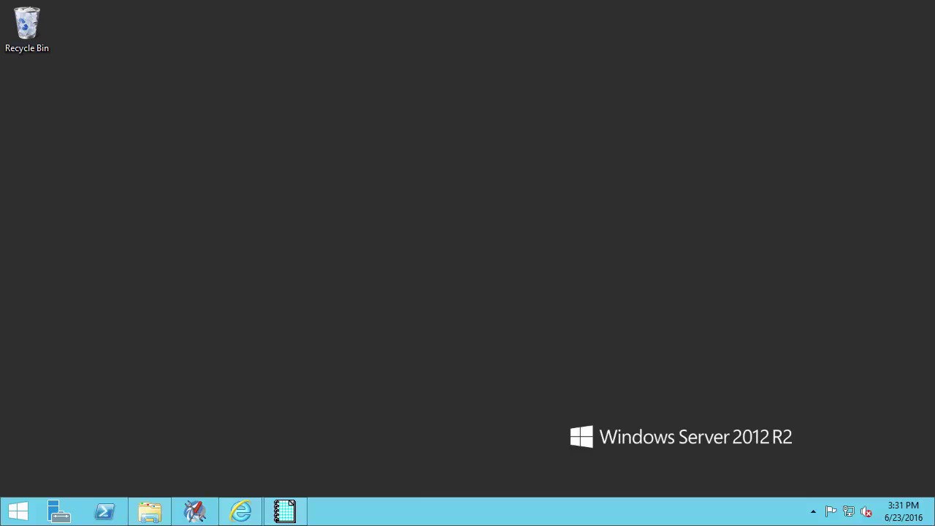
click(280, 513)
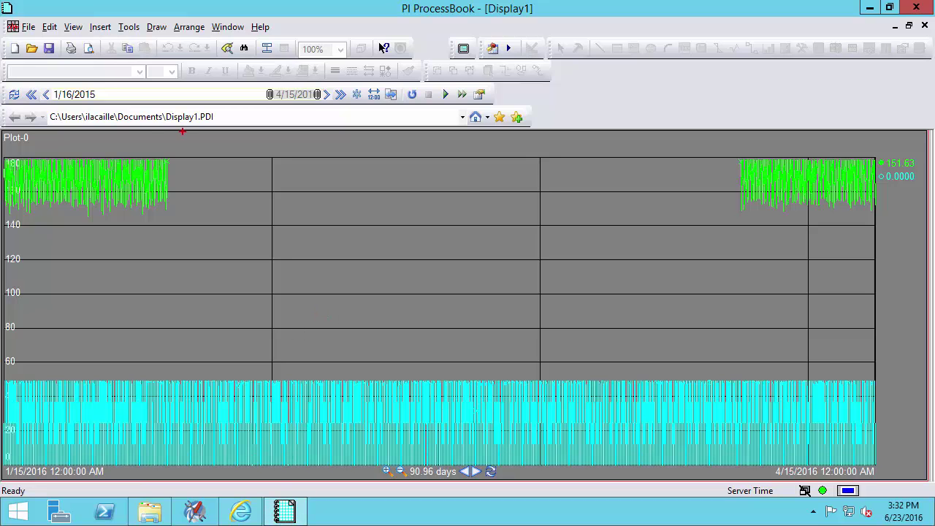
mouse_move(172, 147)
mouse_down()
mouse_move(453, 182)
mouse_move(734, 194)
mouse_move(737, 206)
mouse_up()
Step: Open the PISRV2016 Archives page under Operation, which raises the corrupt-archives warning
click(197, 512)
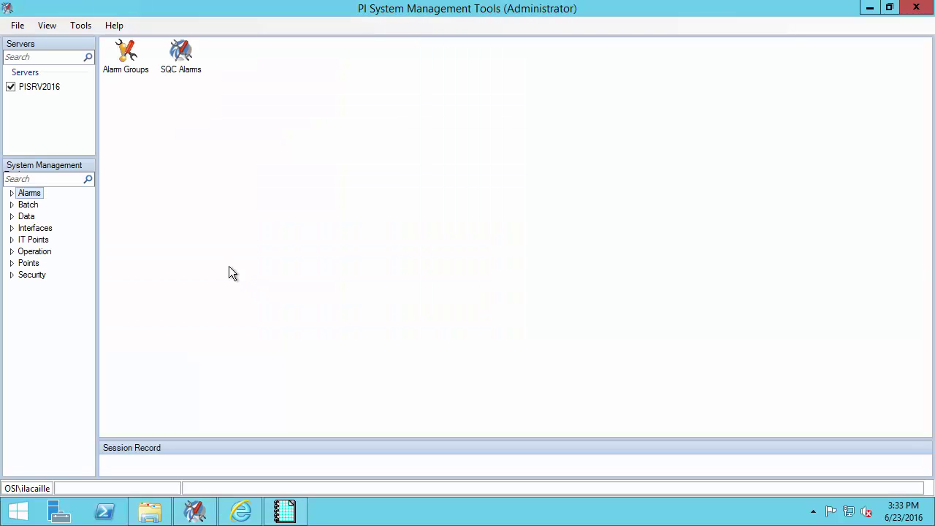
click(11, 251)
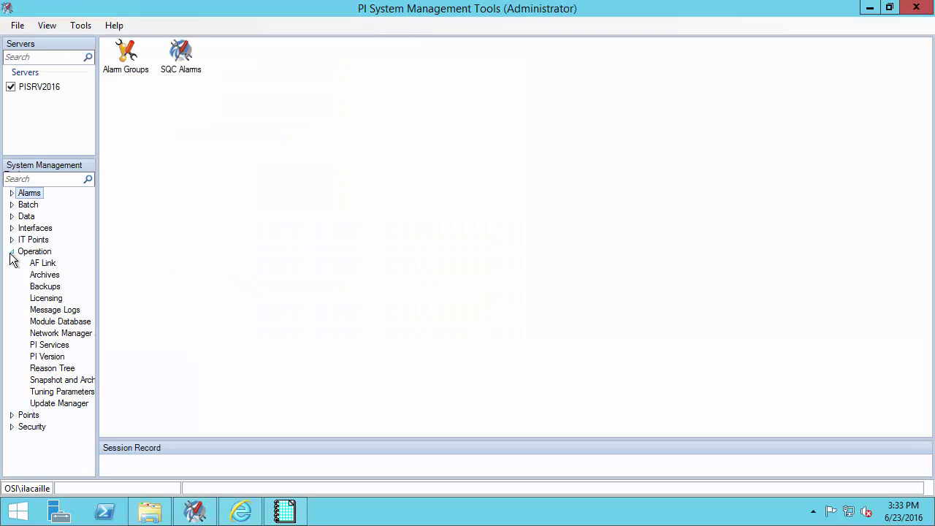
click(42, 276)
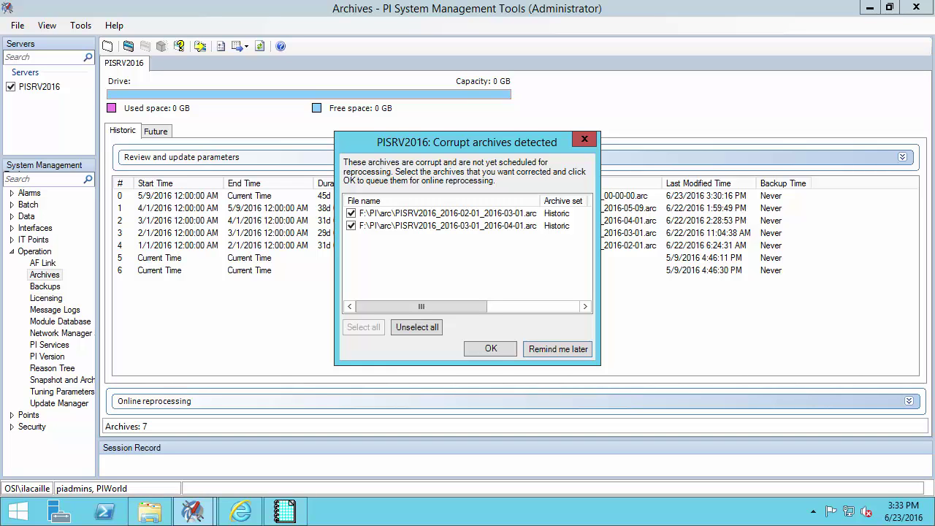
Step: View the Tech Support article on recovering corrupt archives, then minimize Internet Explorer again
click(243, 513)
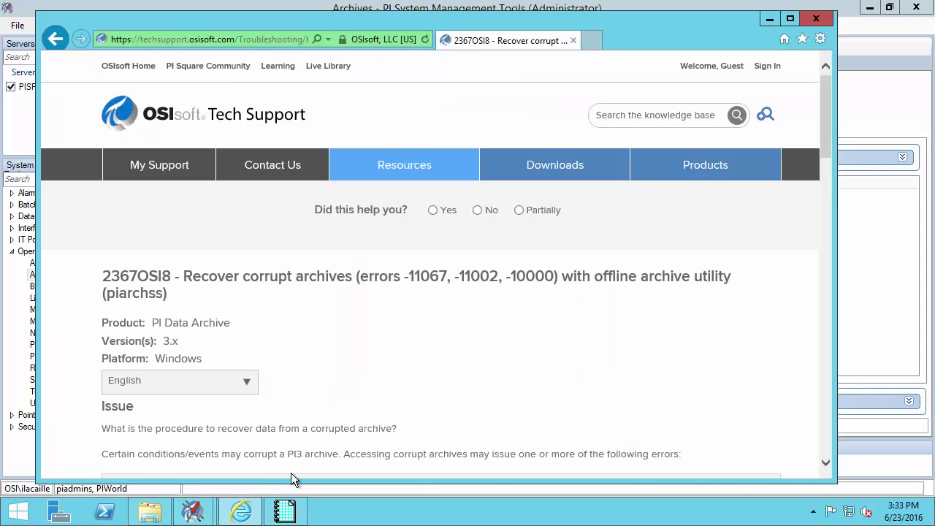
click(251, 514)
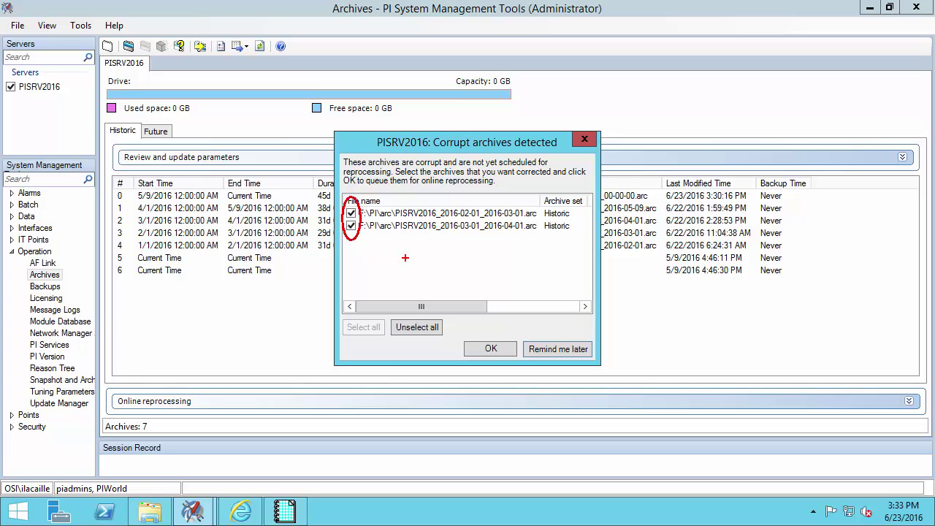
Step: Choose Remind me later and select the corrupt 3/1/2016 and 2/1/2016 archives (rows 2 and 3)
click(559, 349)
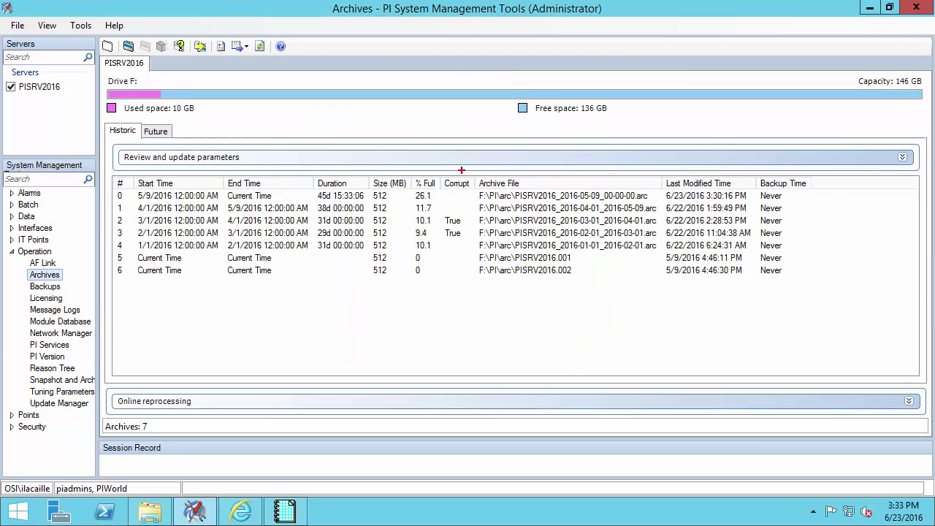
drag(459, 172, 476, 133)
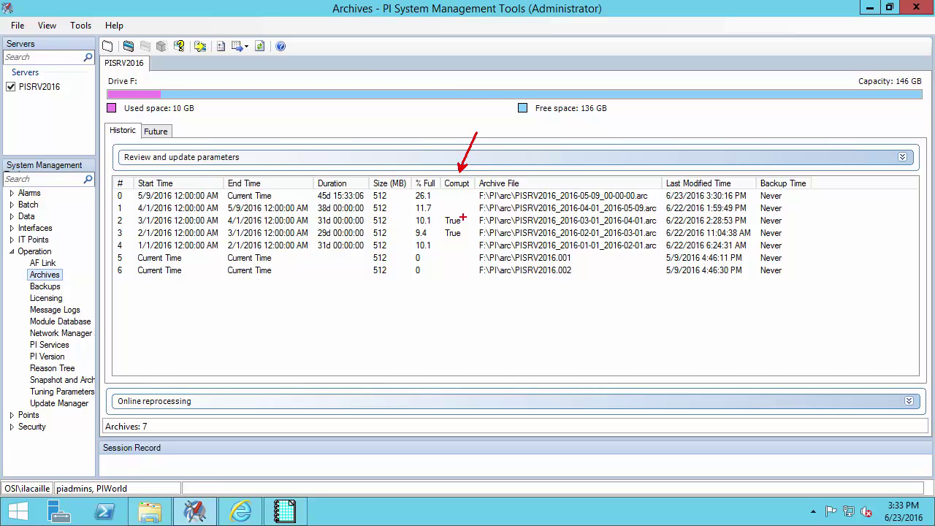
drag(436, 209, 468, 241)
key(Escape)
click(346, 221)
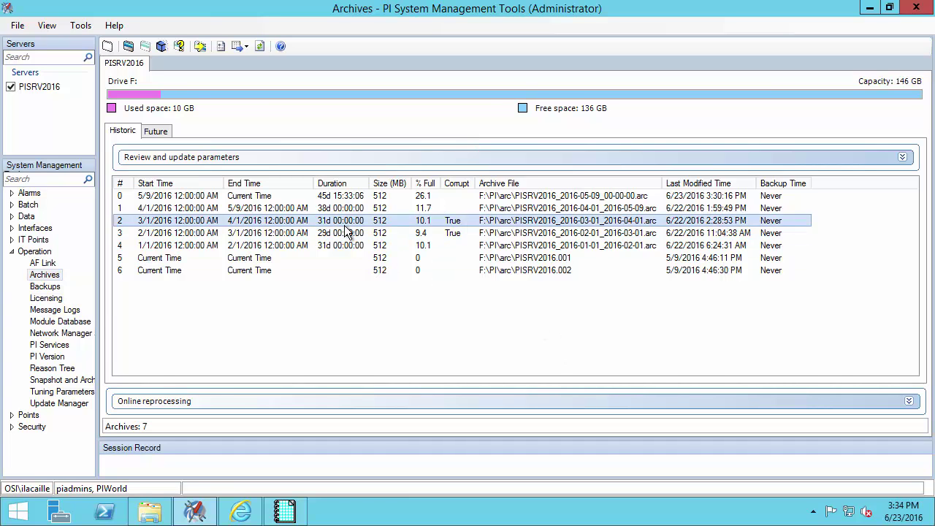
shift+click(350, 235)
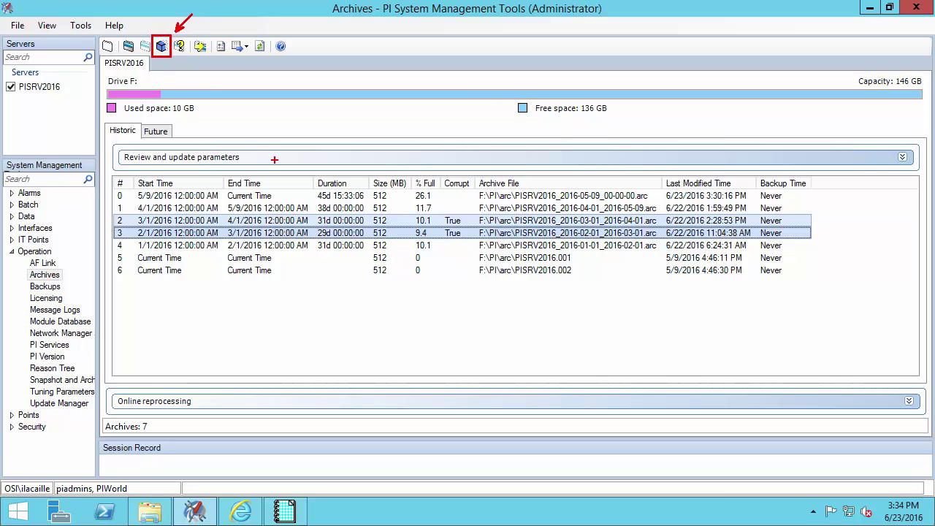
click(322, 209)
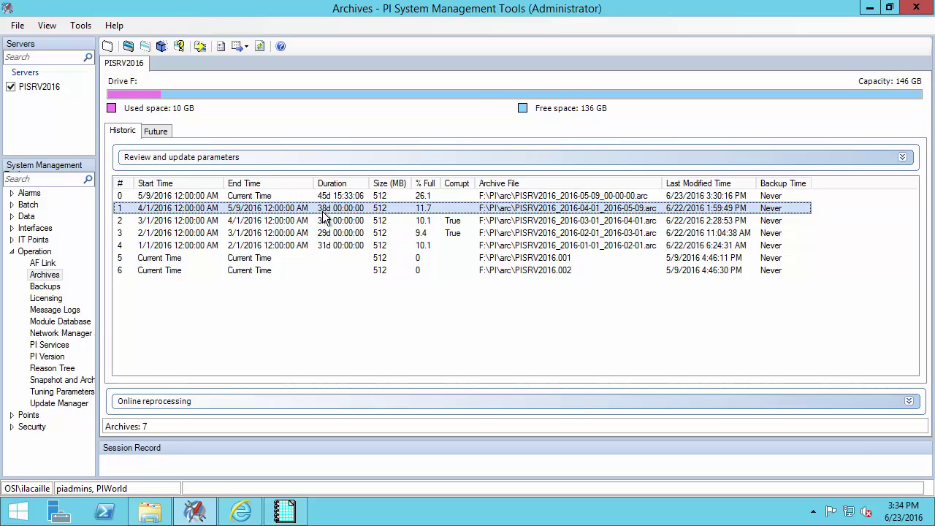
shift+click(327, 246)
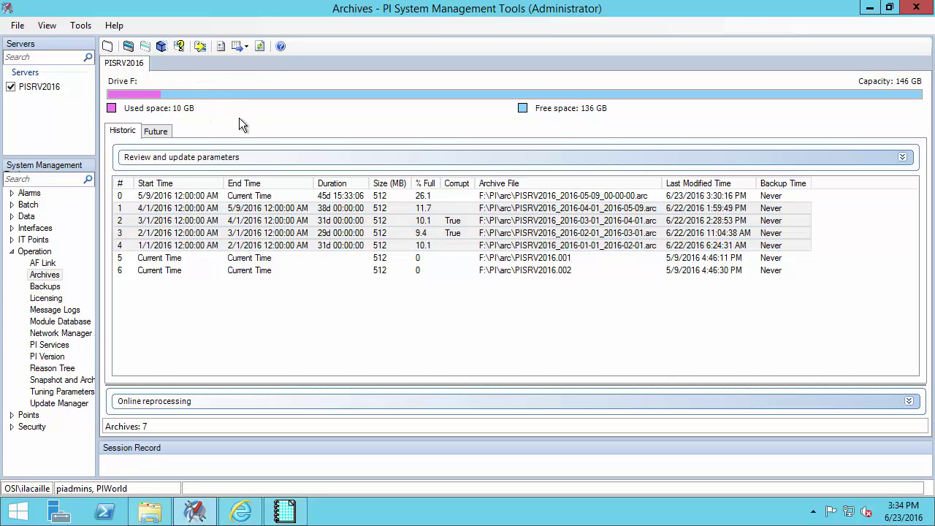
click(421, 223)
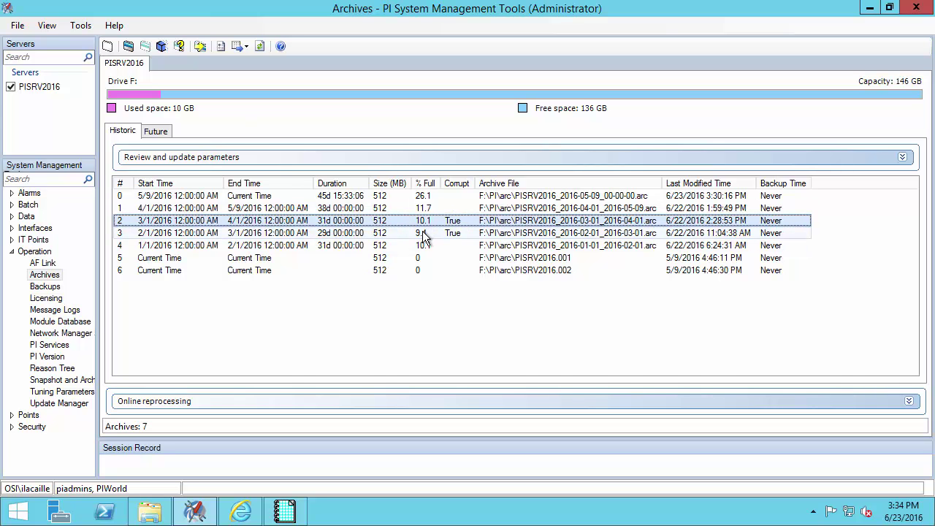
shift+click(424, 234)
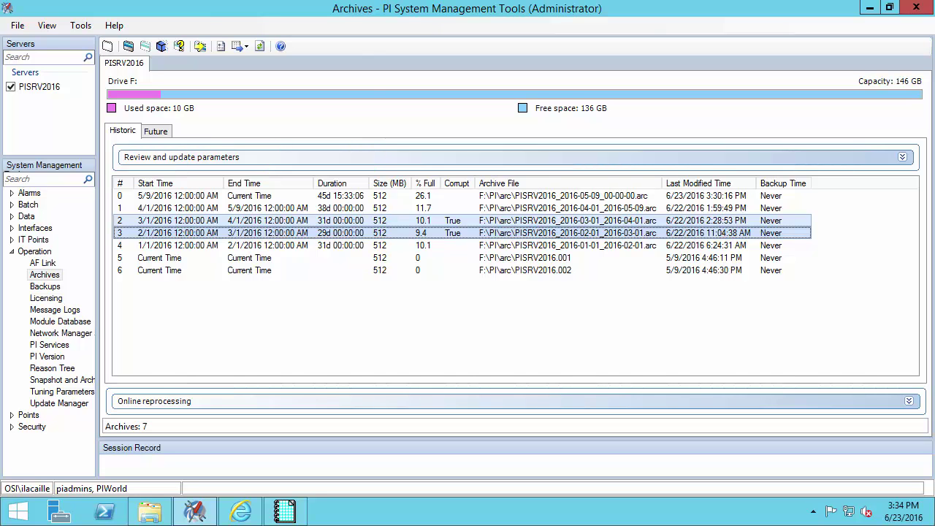
Step: Start online reprocessing of the two selected archives and confirm with Yes
click(161, 47)
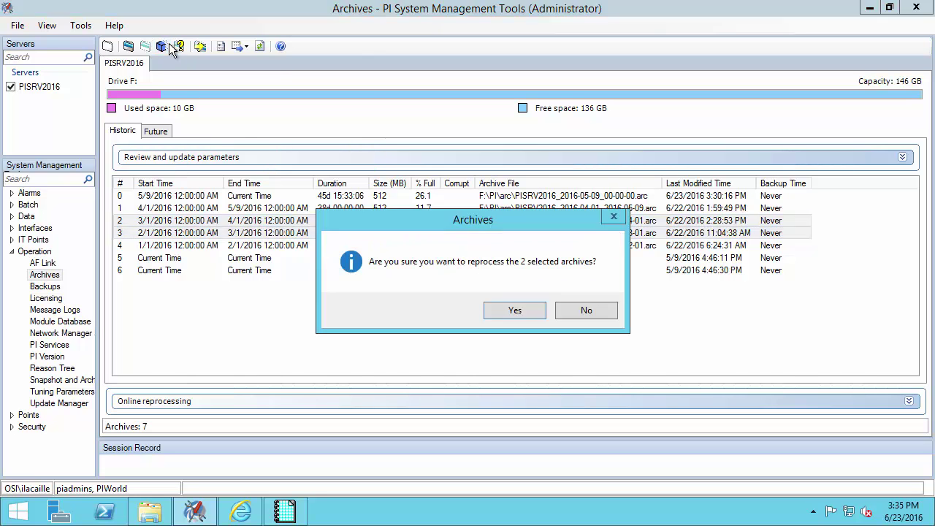
click(509, 310)
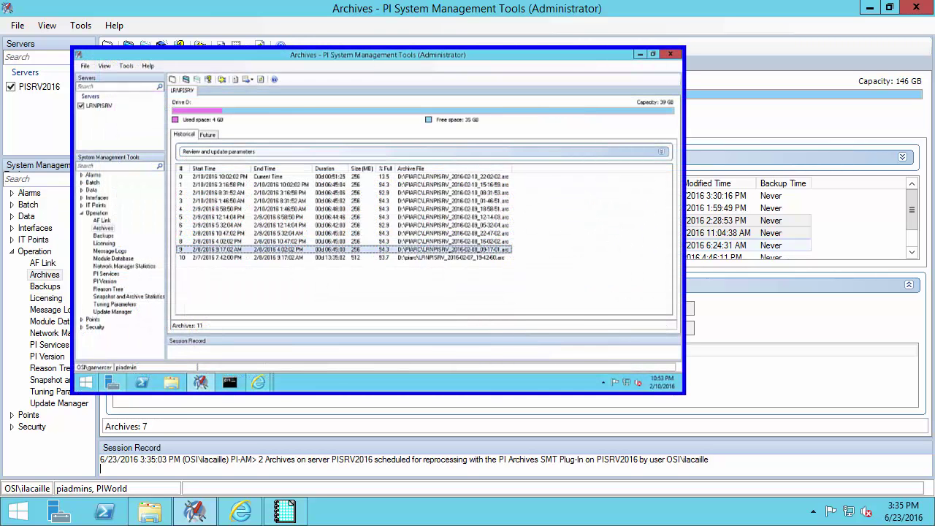
Step: Open a command prompt in the PI server directory and run piarchss -? to list its options
click(543, 267)
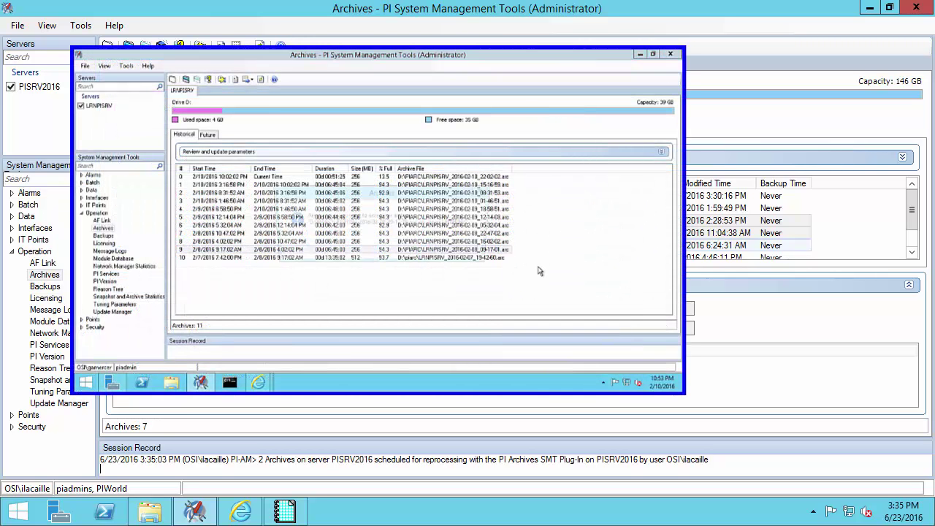
click(421, 252)
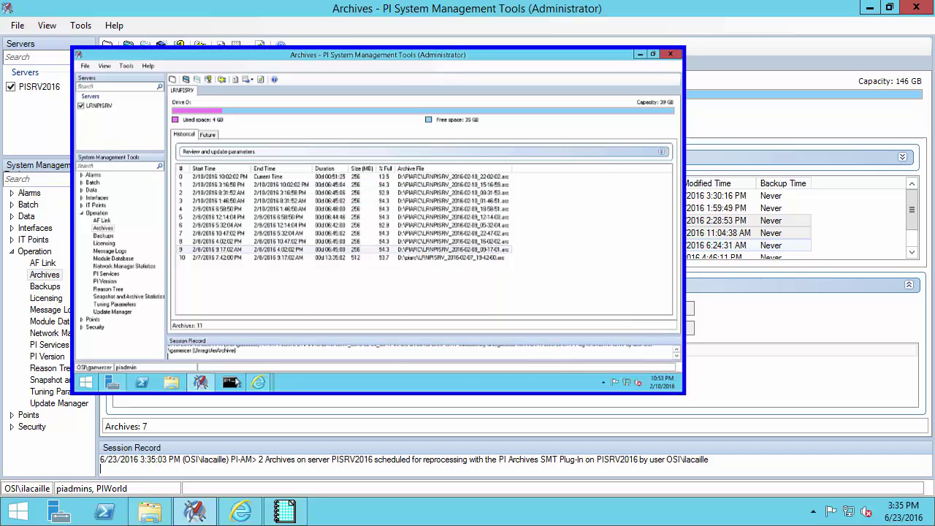
right_click(230, 382)
click(314, 240)
click(420, 232)
text(cd /d %piserver%\ad)
key(BackSpace)
key(BackSpace)
text(bin)
key(Return)
text(piarchss -?)
key(Return)
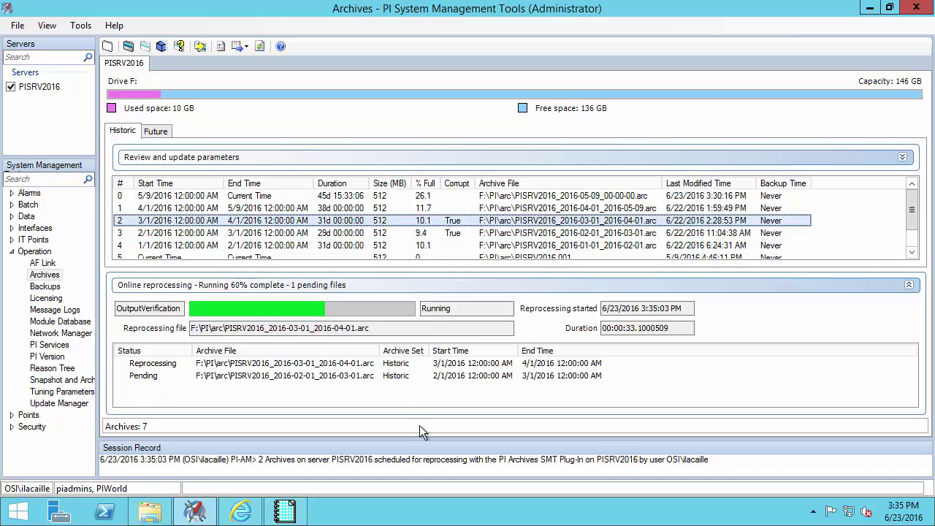
Step: Switch to the PI ProcessBook Display1 trend
click(292, 517)
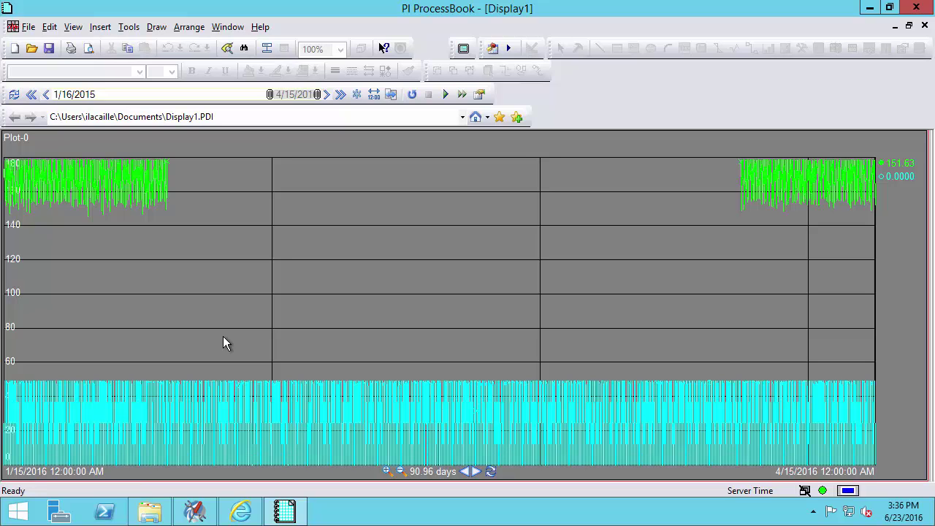
Step: Return to the reprocessing progress and wait for 2 Successful - 0 Canceled
click(194, 511)
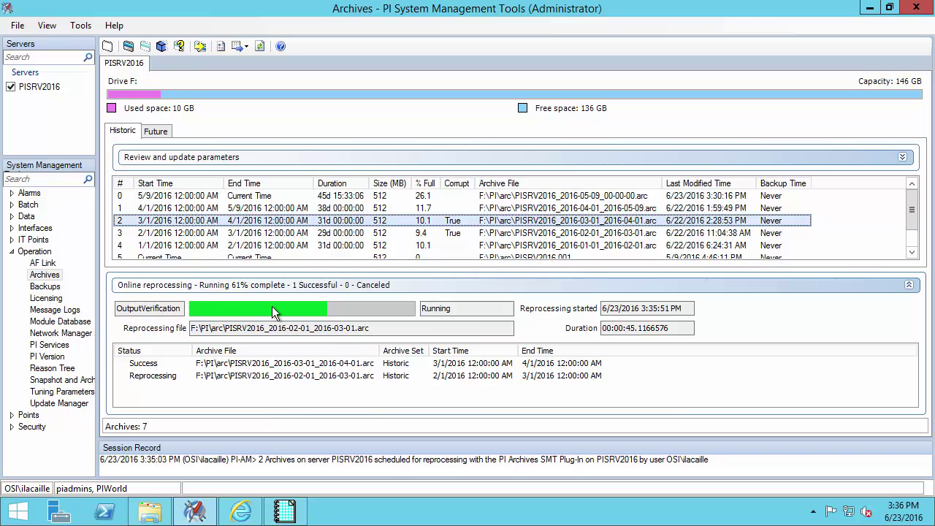
click(253, 199)
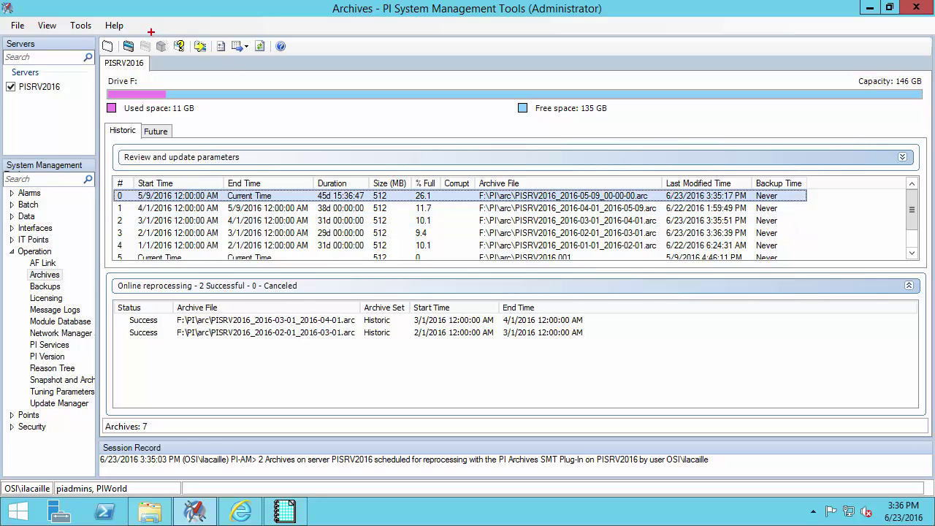
drag(151, 31, 172, 58)
drag(188, 22, 204, 9)
mouse_move(110, 297)
mouse_down()
mouse_move(158, 323)
mouse_move(215, 384)
mouse_up()
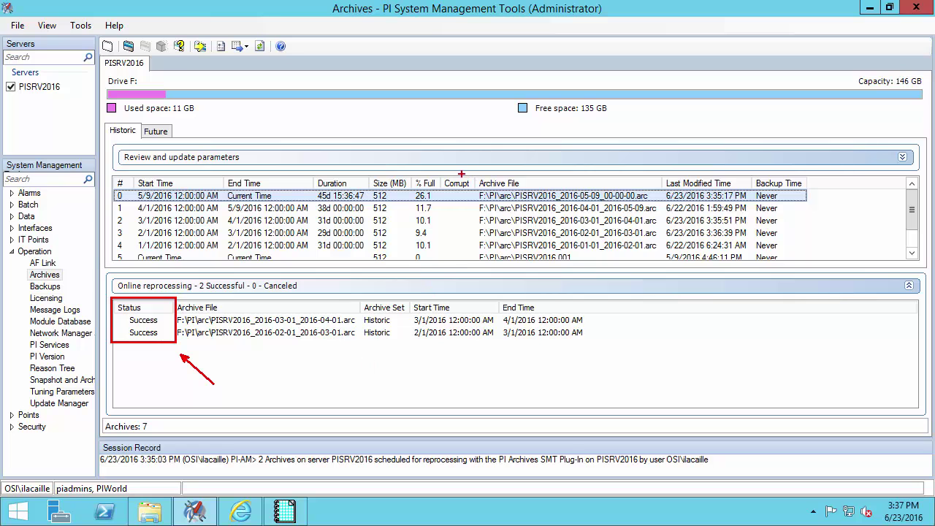
drag(458, 173, 474, 113)
key(Escape)
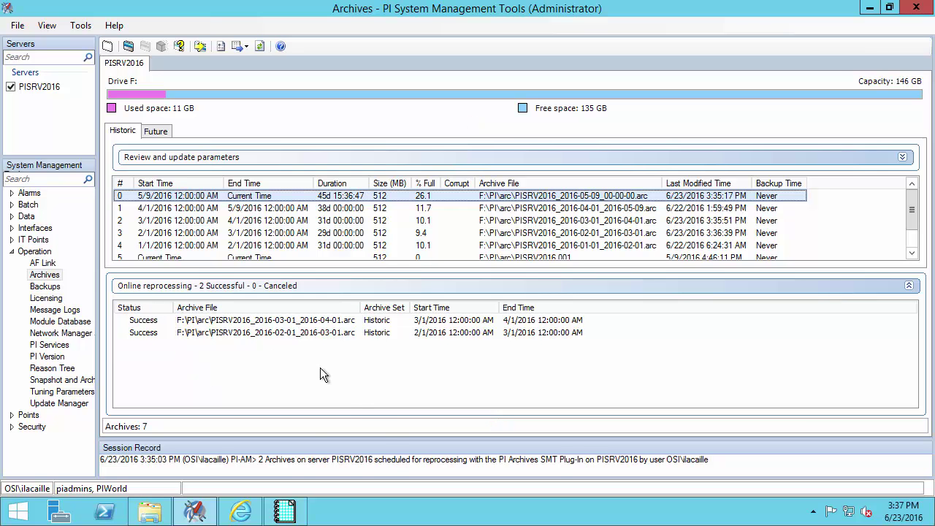
Step: Bring the Display1 trend to the front and refresh it from the trend toolbar
click(291, 513)
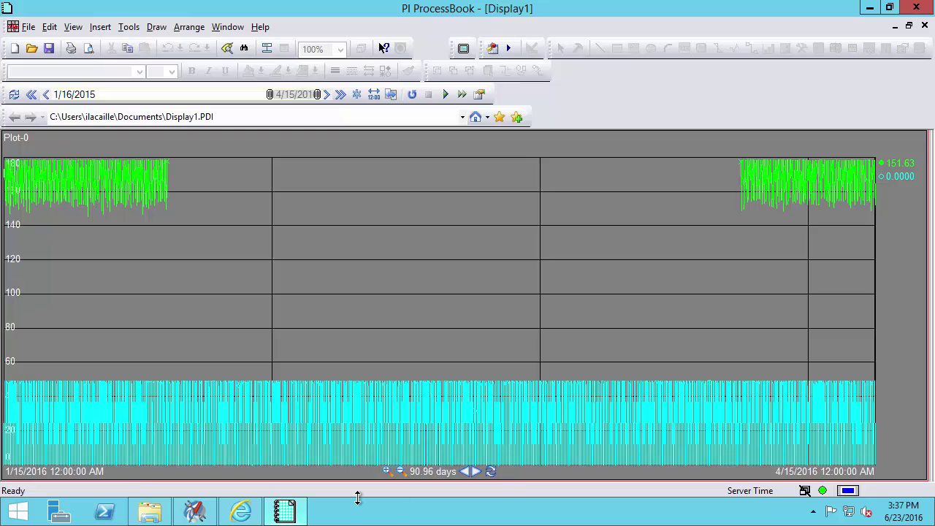
click(491, 471)
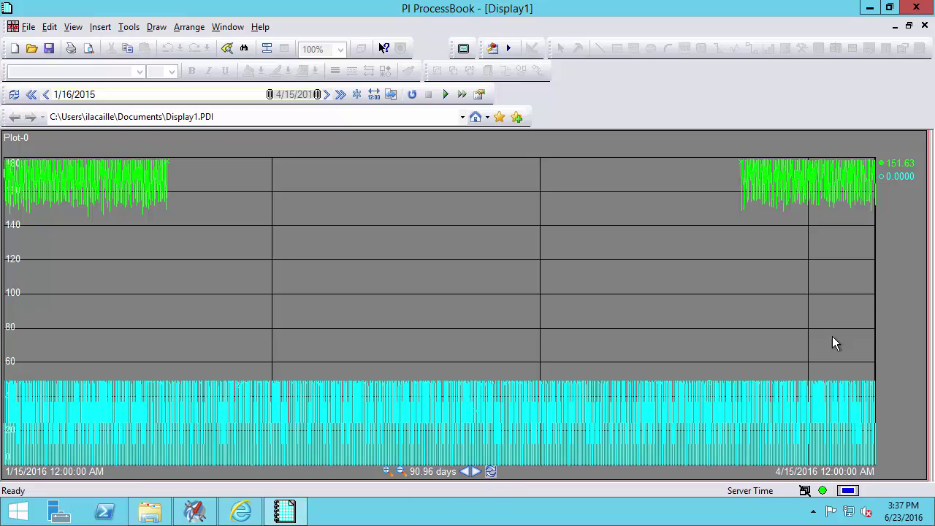